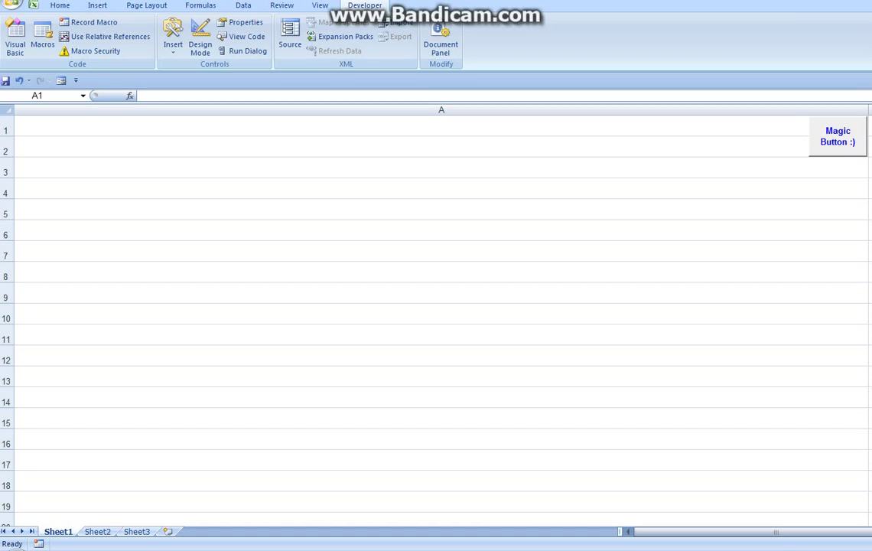
- Show the introductory notes on Sheet1 with the Magic Button, then switch to the capital-cities quiz workbook
left_click(831, 146)
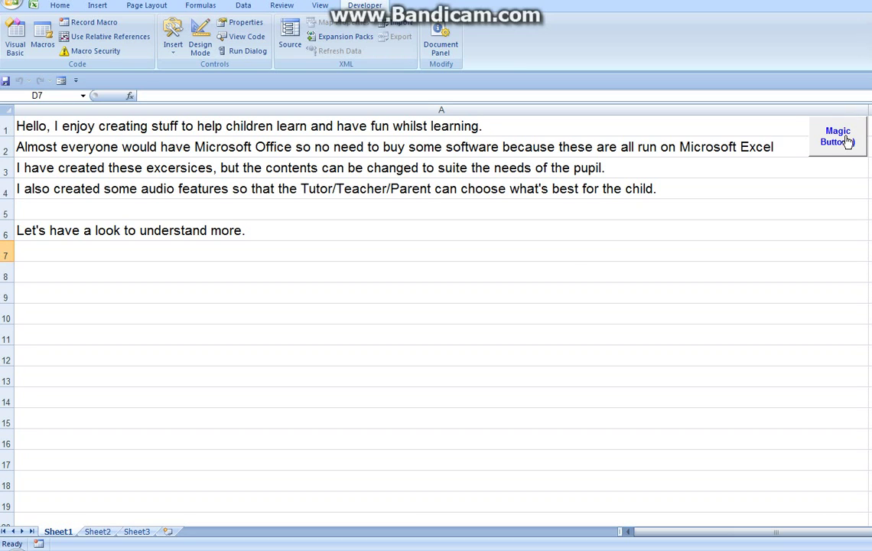
key("alt+Tab")
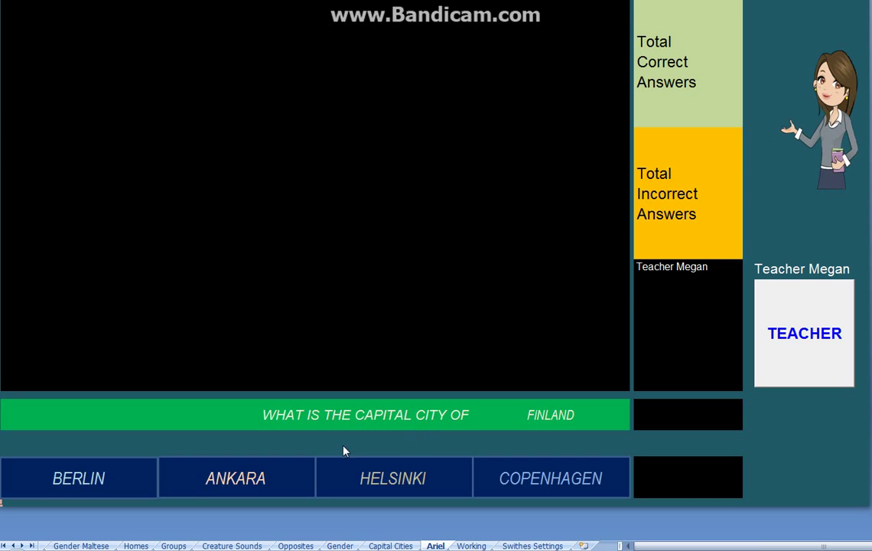
- Browse the Homes, Groups, Creature Sounds, Opposites, Gender and Capital Cities lists, then start the opposites quiz
left_click(135, 545)
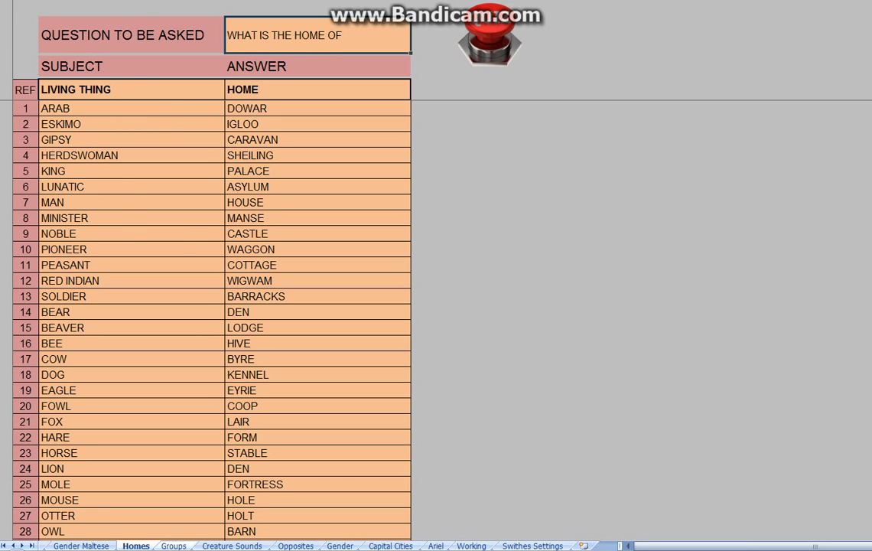
left_click(174, 545)
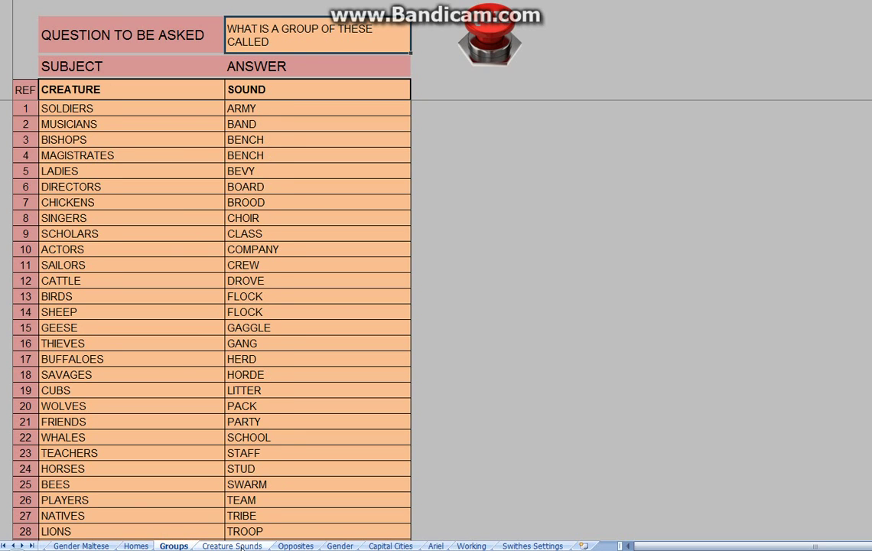
left_click(238, 546)
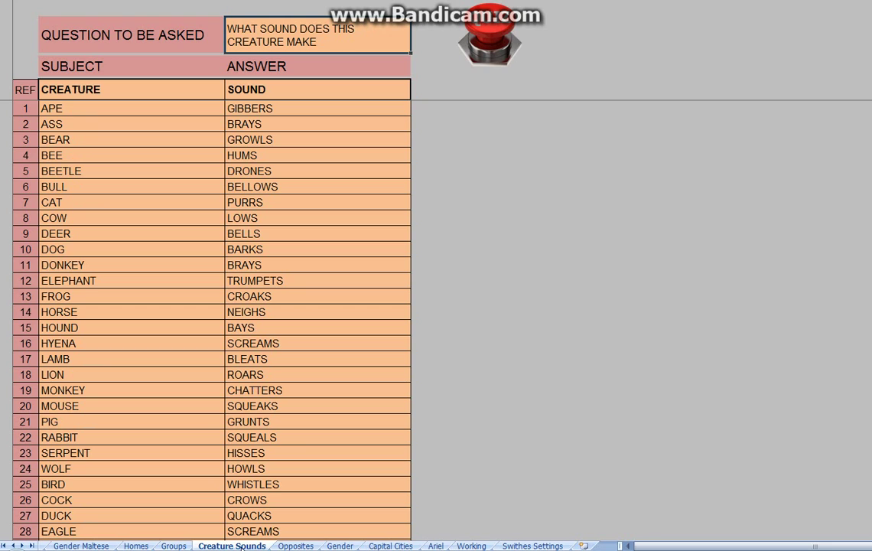
left_click(295, 546)
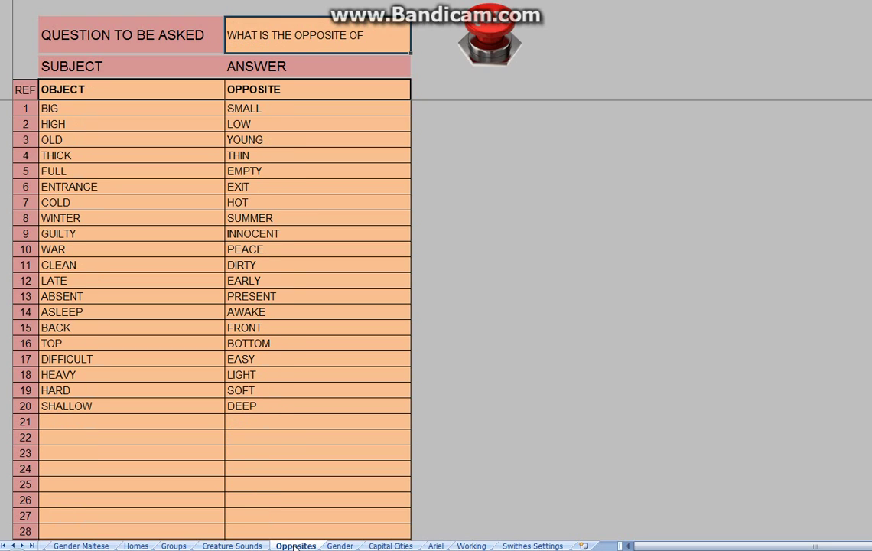
left_click(341, 546)
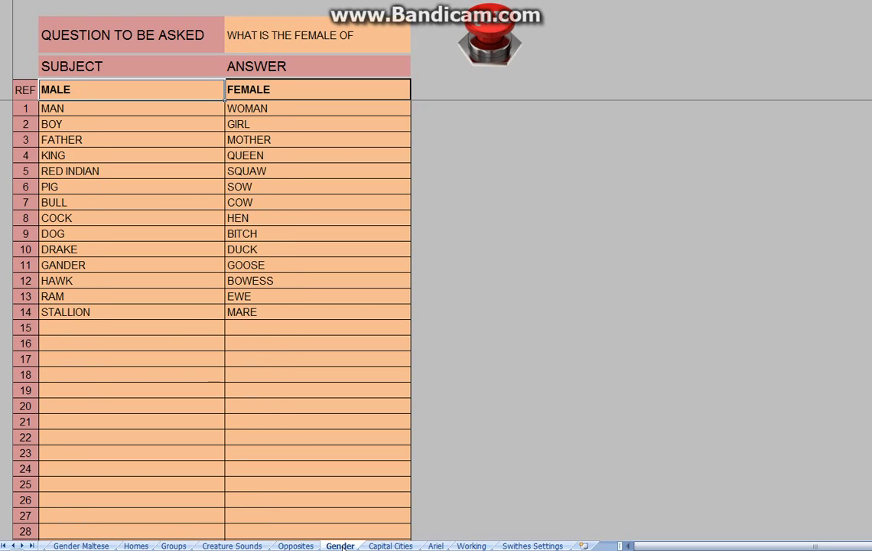
left_click(392, 546)
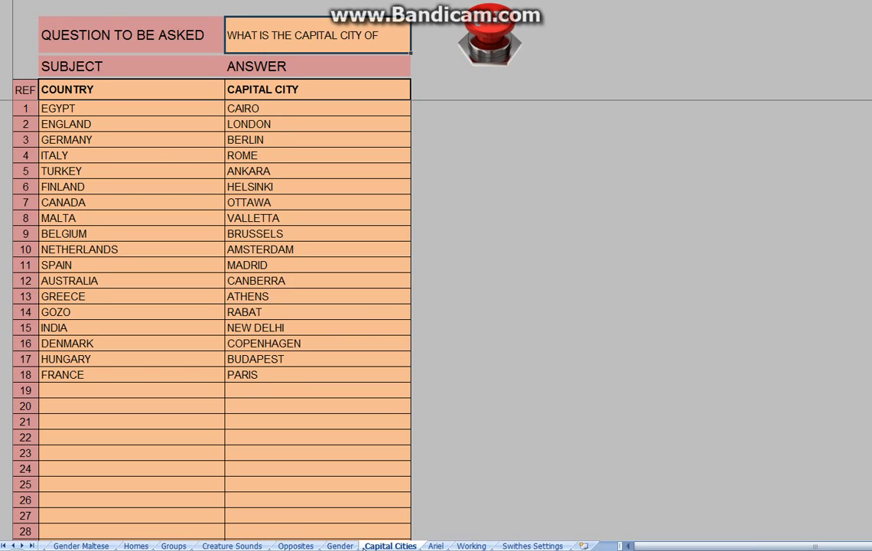
left_click(295, 546)
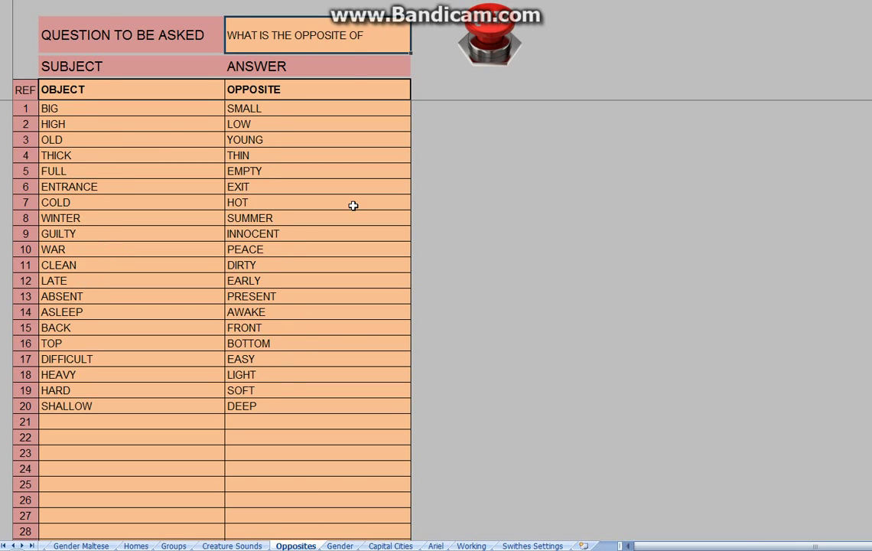
left_click(490, 31)
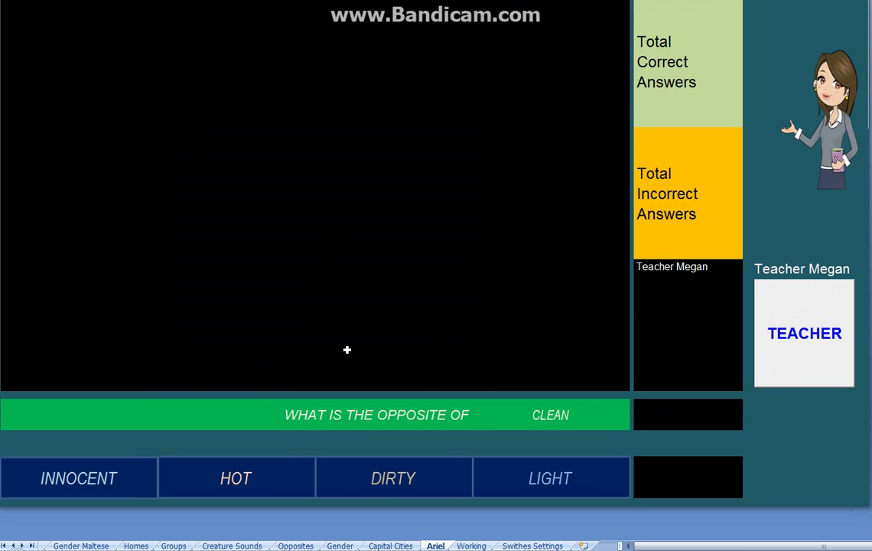
- Answer DIRTY, BOTTOM, PRESENT, EASY, the next opposite and LOW, reaching 5 correct and 1 incorrect
left_click(392, 479)
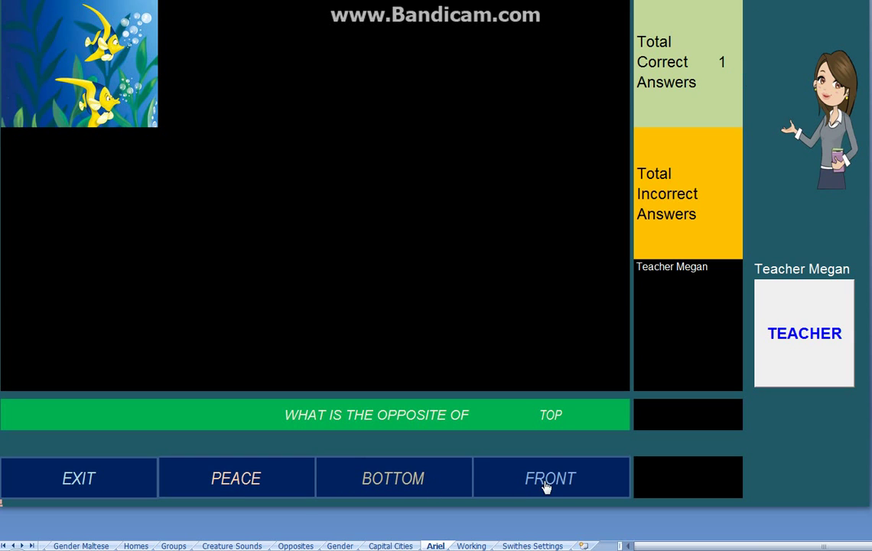
left_click(405, 480)
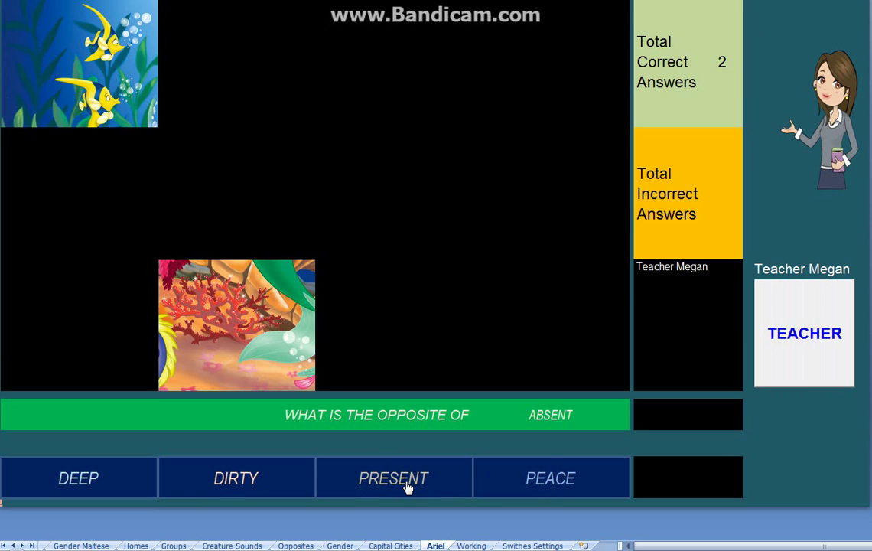
left_click(406, 481)
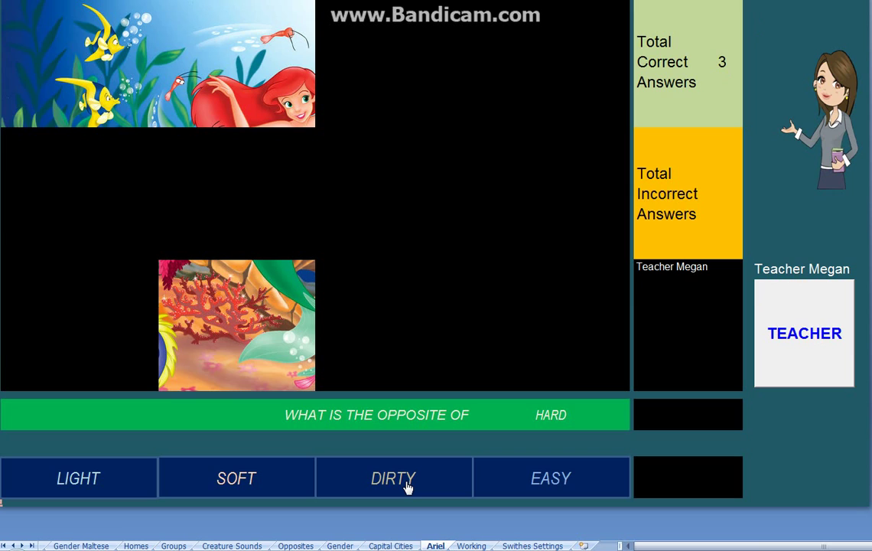
left_click(539, 478)
left_click(234, 477)
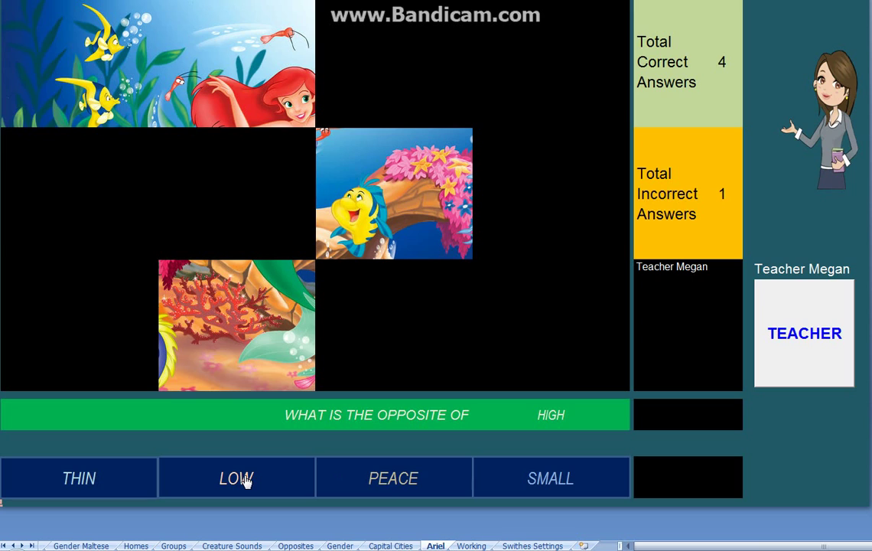
left_click(243, 478)
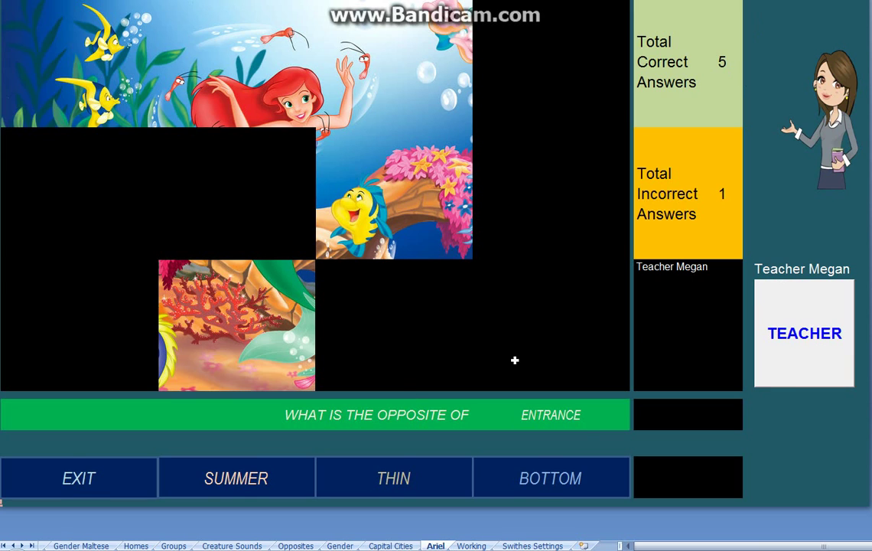
left_click(539, 546)
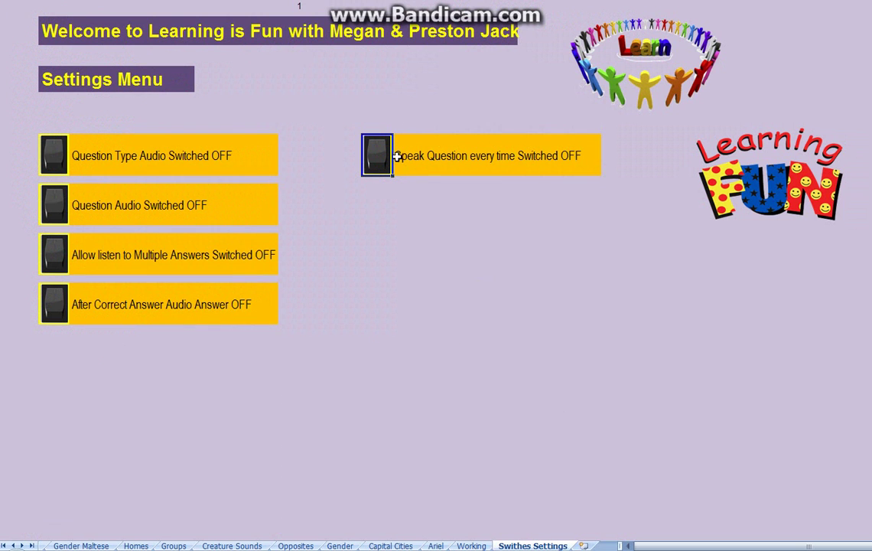
- Switch Speak Question every time to ON and return to the Ariel quiz sheet
left_click(382, 165)
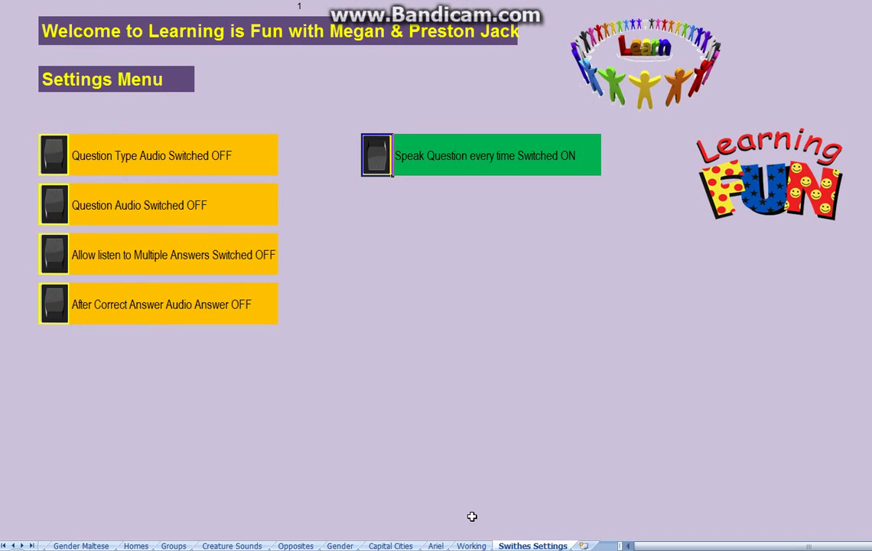
left_click(435, 545)
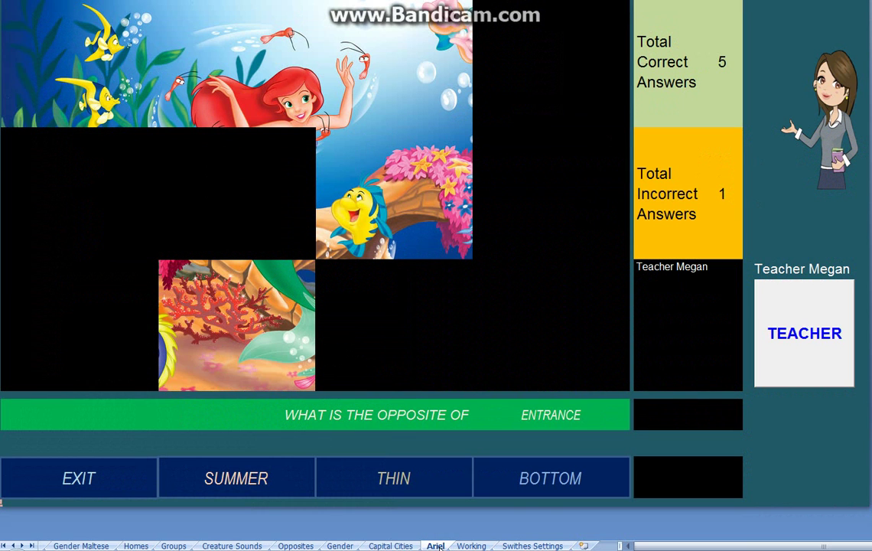
- Answer EXIT for ENTRANCE and, after a wrong SMALL, FRONT for BACK
left_click(85, 481)
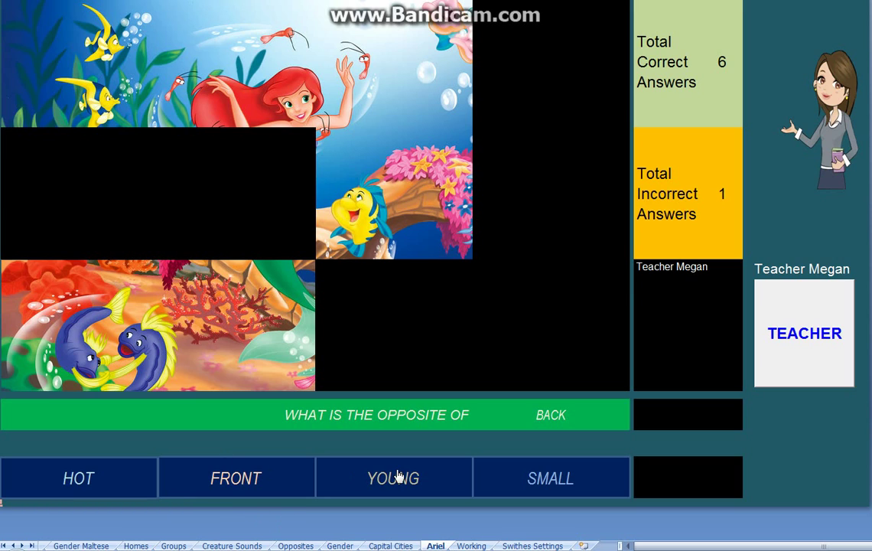
left_click(547, 480)
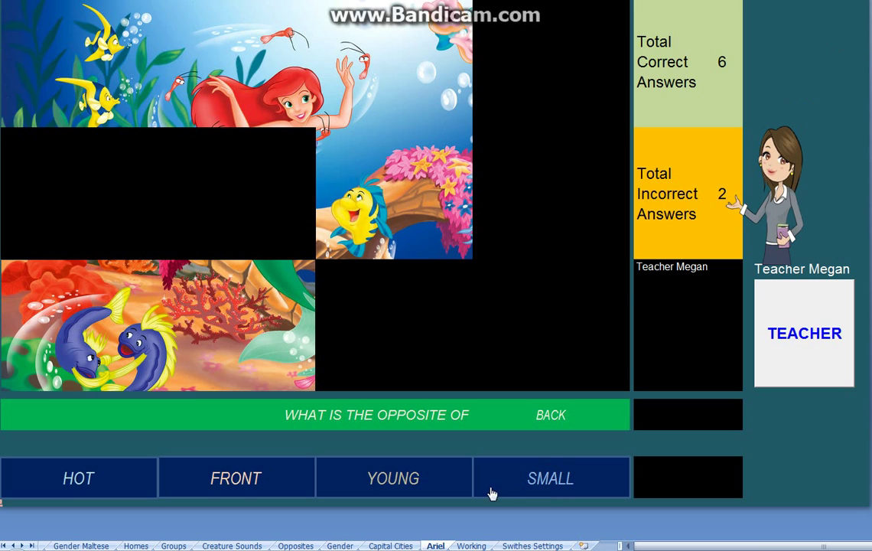
left_click(251, 481)
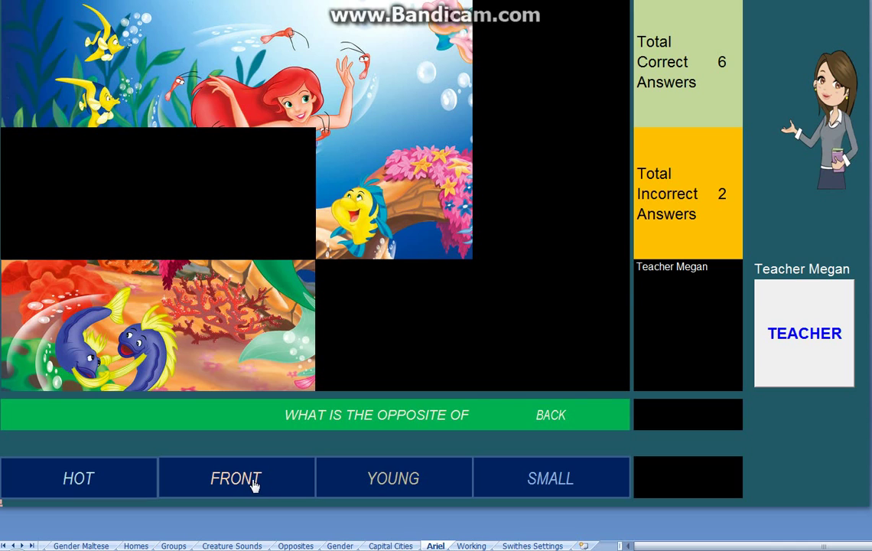
left_click(236, 477)
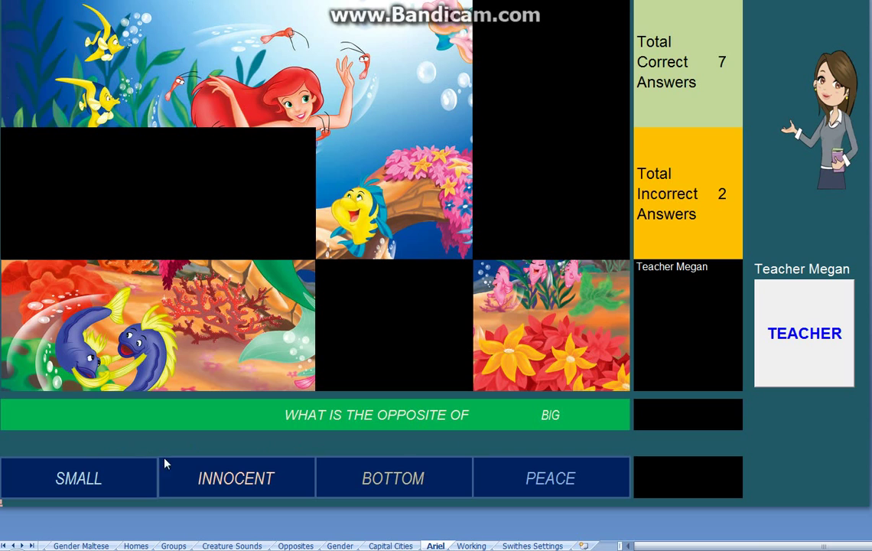
- Turn Allow listen to Multiple Answers ON in Swithes Settings and go back to the Ariel sheet
left_click(533, 545)
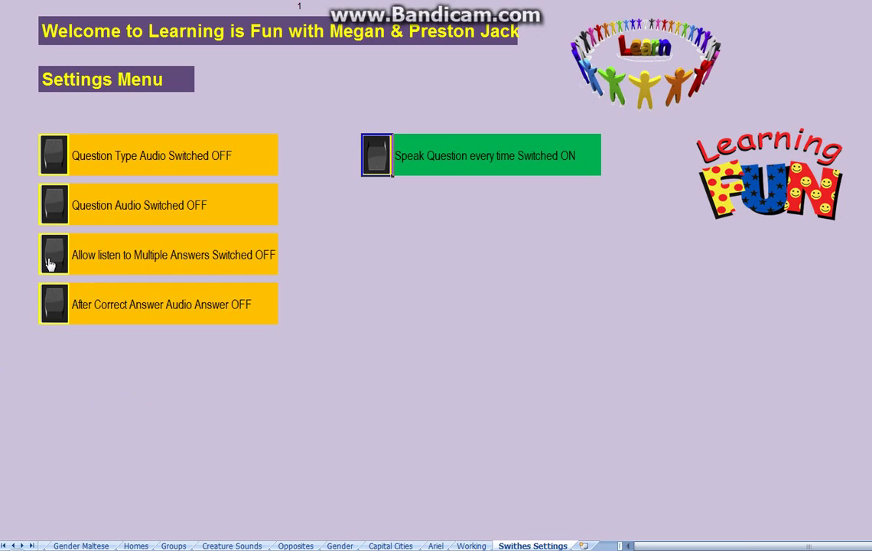
left_click(51, 264)
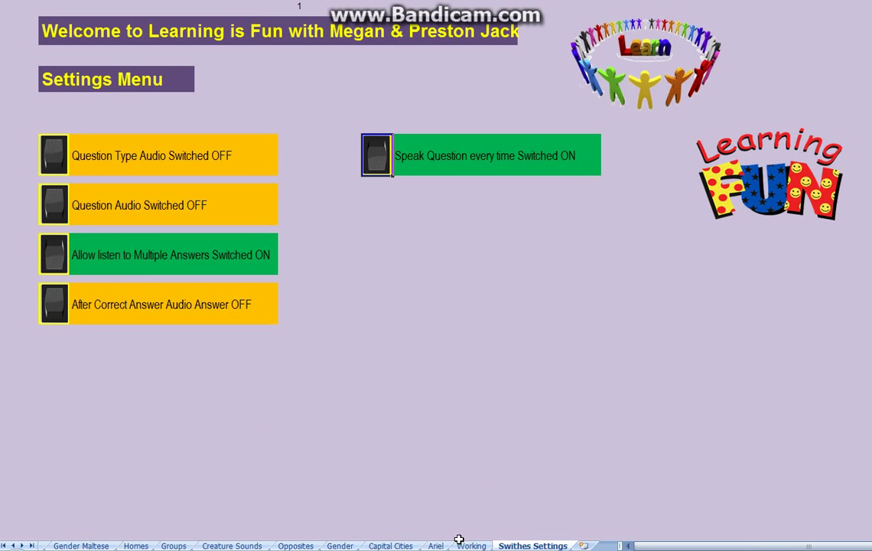
left_click(437, 545)
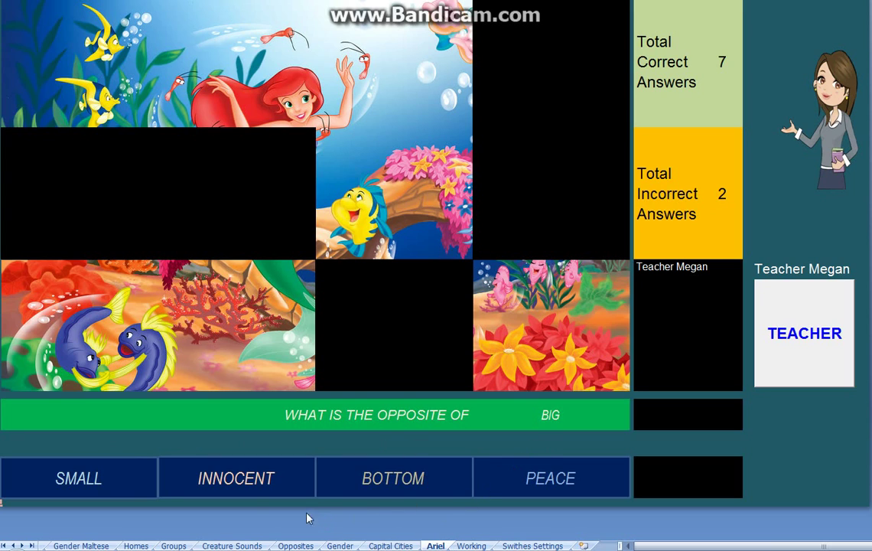
- Answer SMALL, EASY, AWAKE, HOT and INNOCENT to finish uncovering Ariel at 12 correct, 3 incorrect
left_click(117, 474)
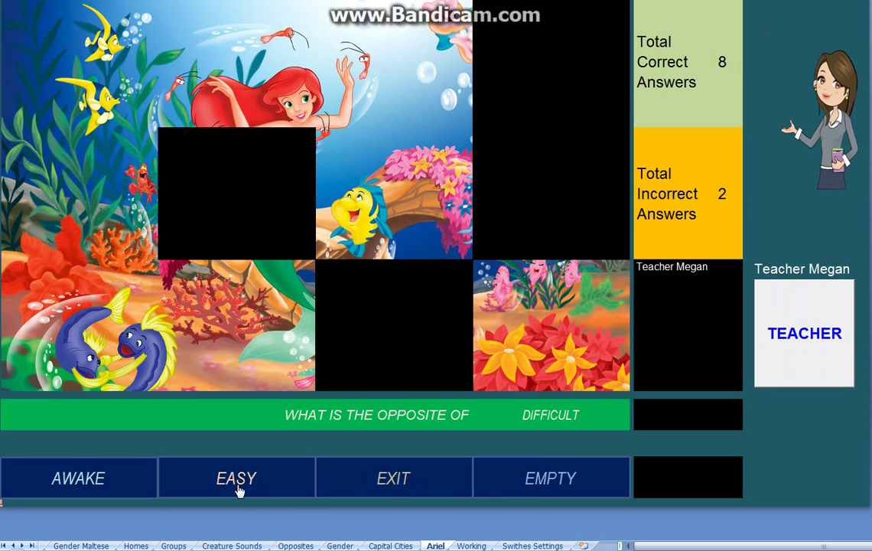
left_click(237, 485)
left_click(237, 476)
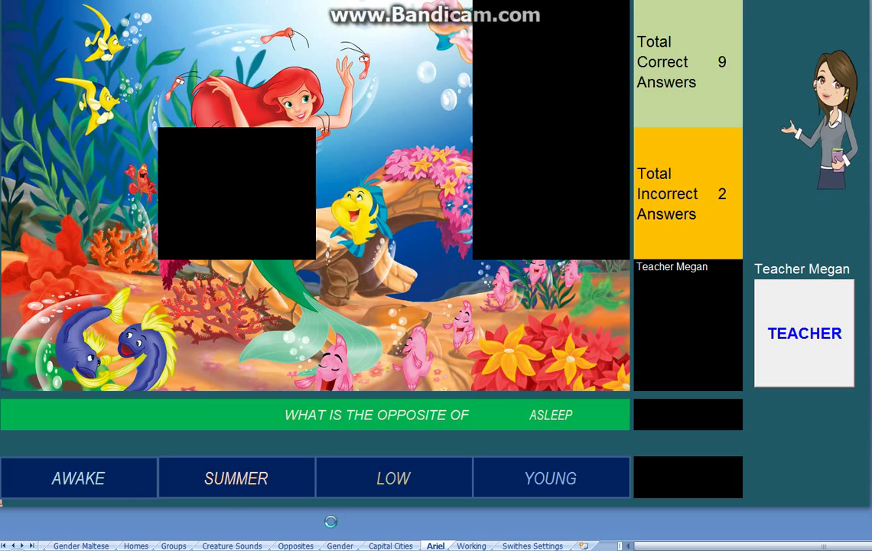
left_click(540, 478)
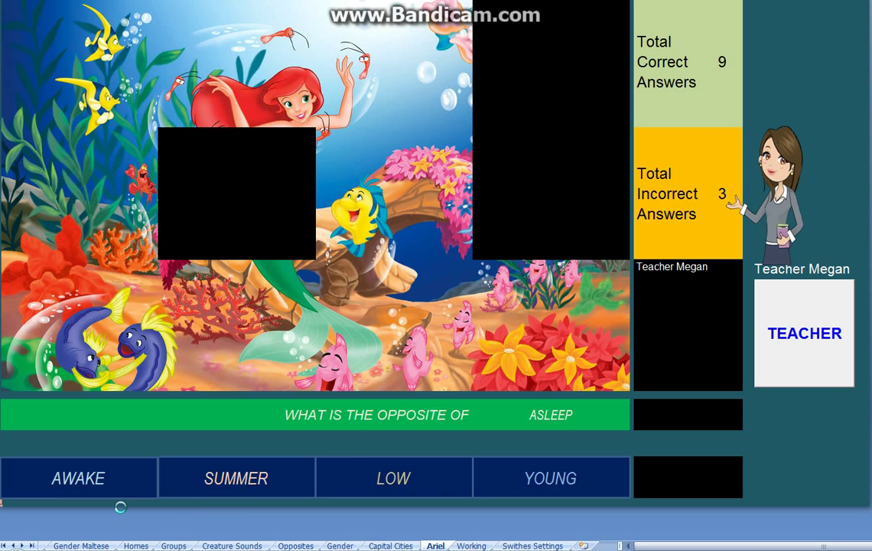
left_click(87, 474)
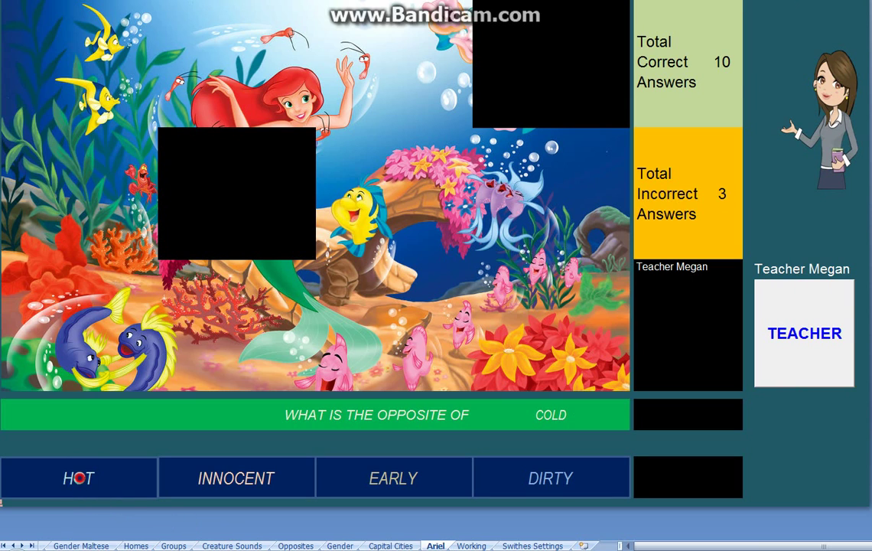
left_click(78, 477)
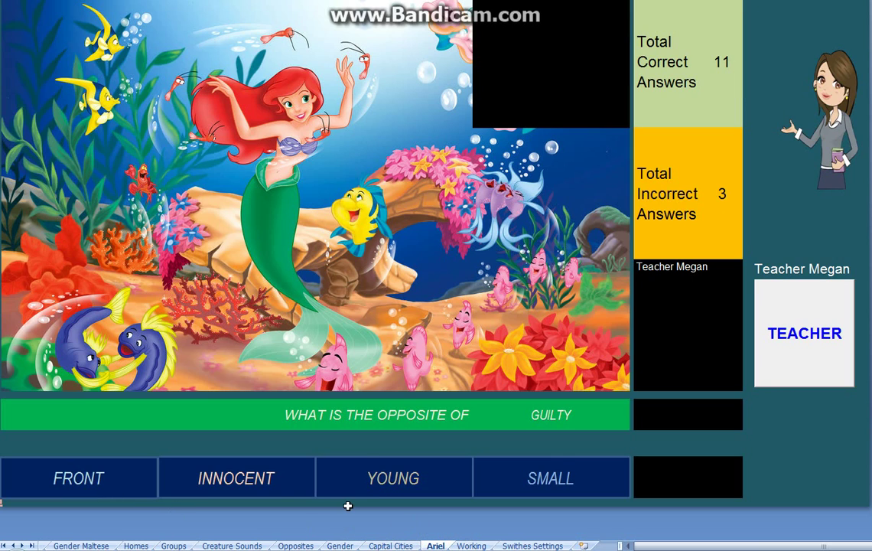
left_click(252, 478)
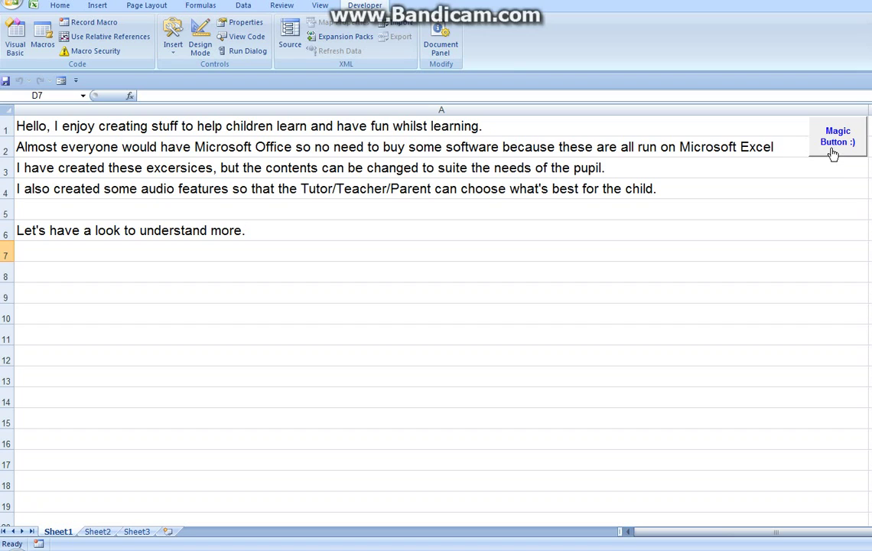
- Add the development remark, thank-you line and author's signature in rows 8, 10 and 12 via the Magic Button
left_click(833, 152)
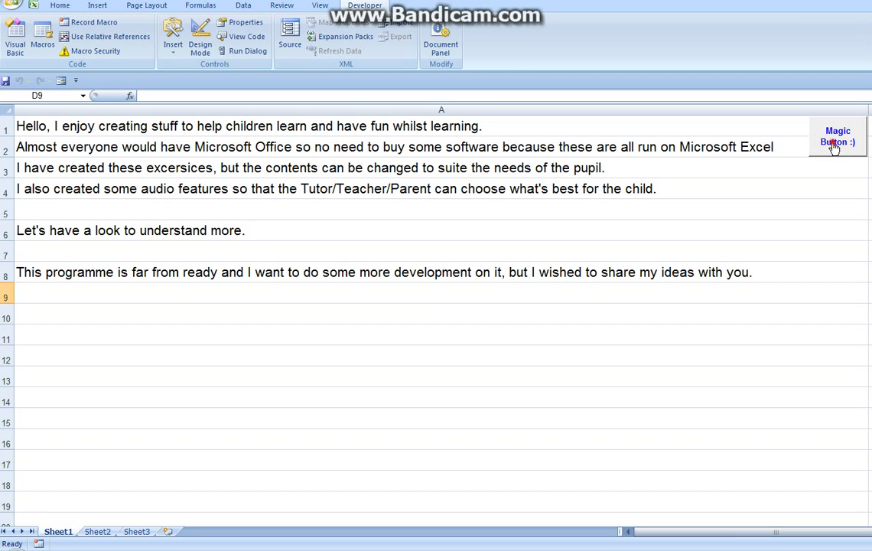
left_click(834, 147)
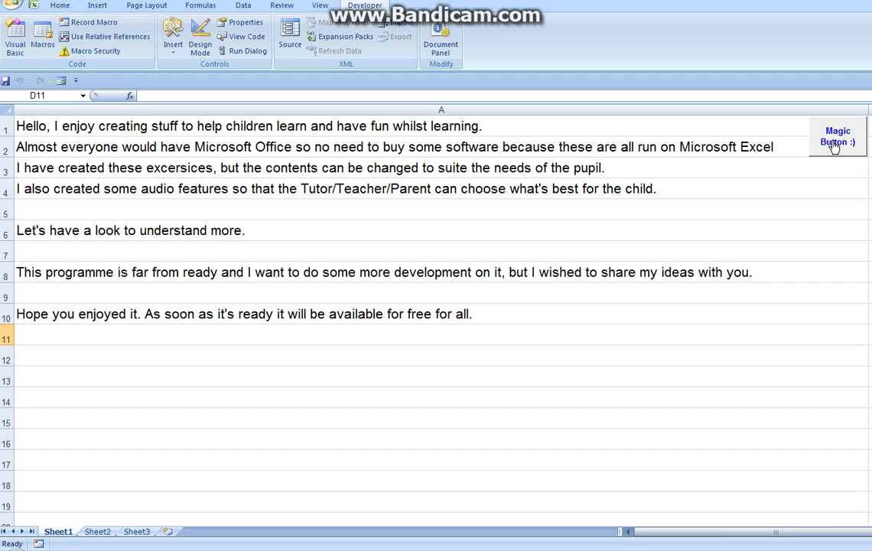
left_click(833, 146)
left_click(834, 147)
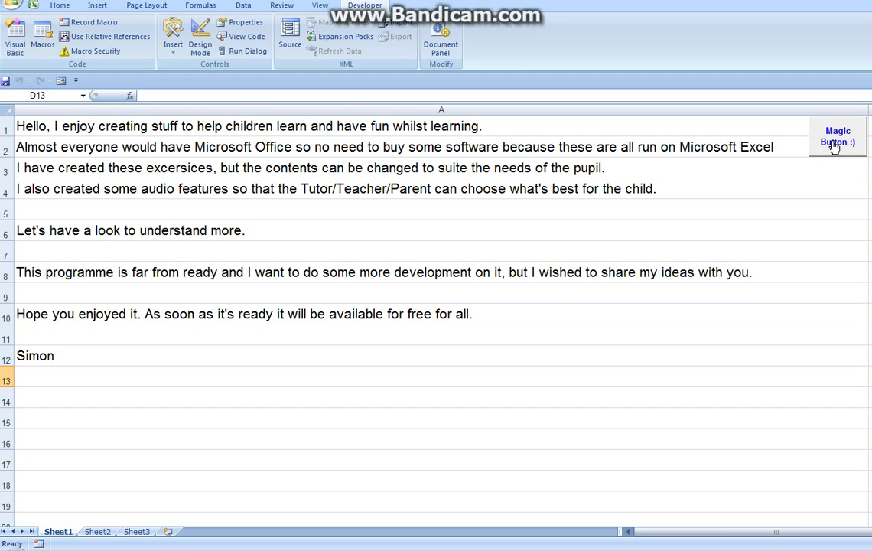